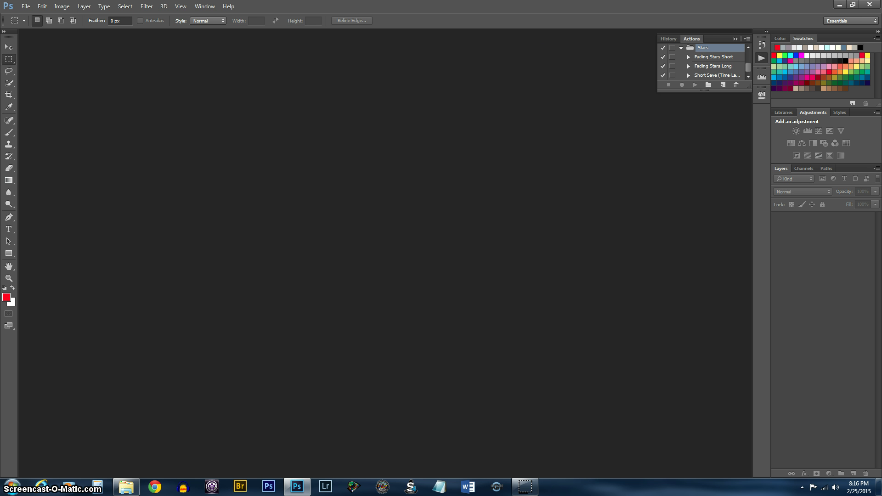
- Look through the File > Automate commands and close the menu without choosing anything
click(26, 7)
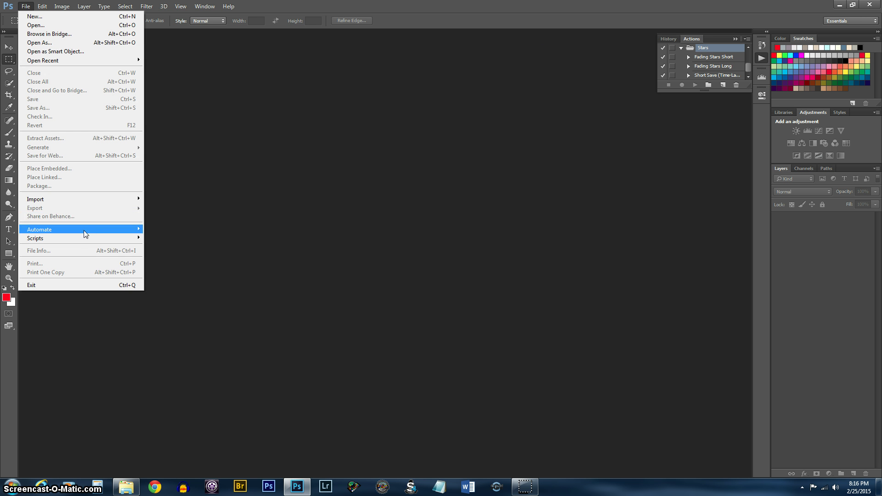
mouse_move(83, 230)
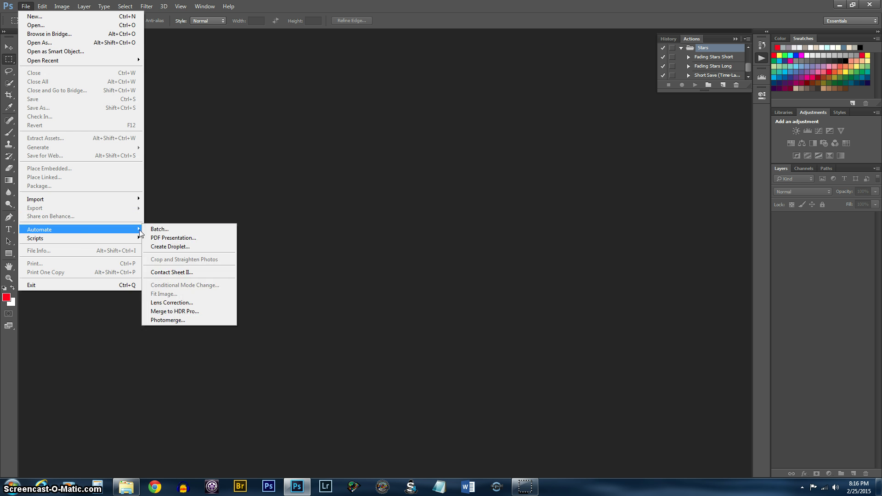
click(367, 162)
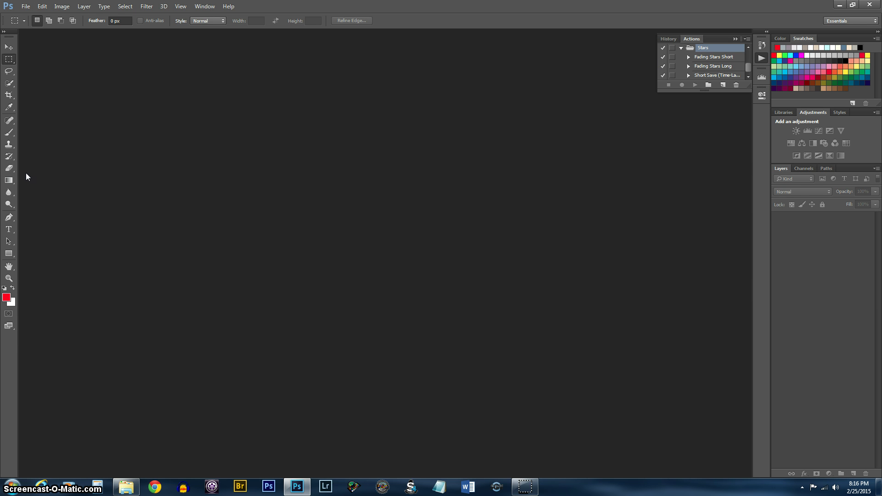
- Open DSC_3677.jpg from the timelapse folder and fit it on screen with Ctrl+0
click(26, 7)
click(42, 26)
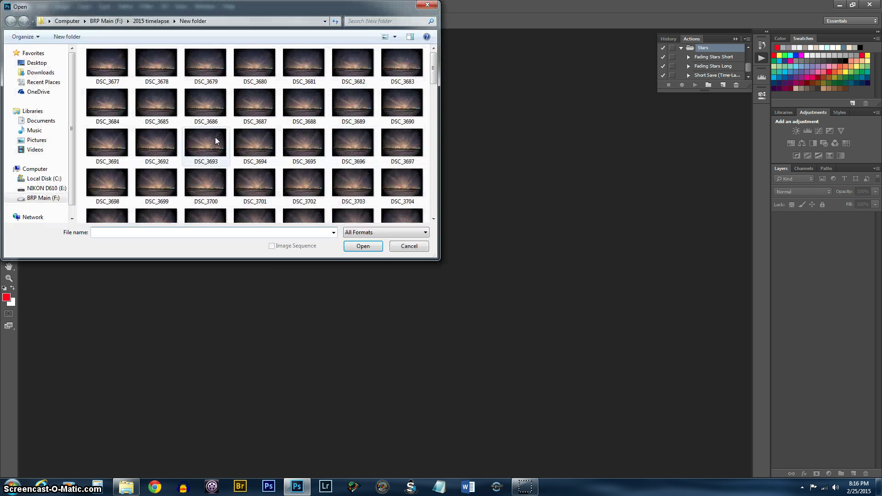
click(107, 63)
click(363, 245)
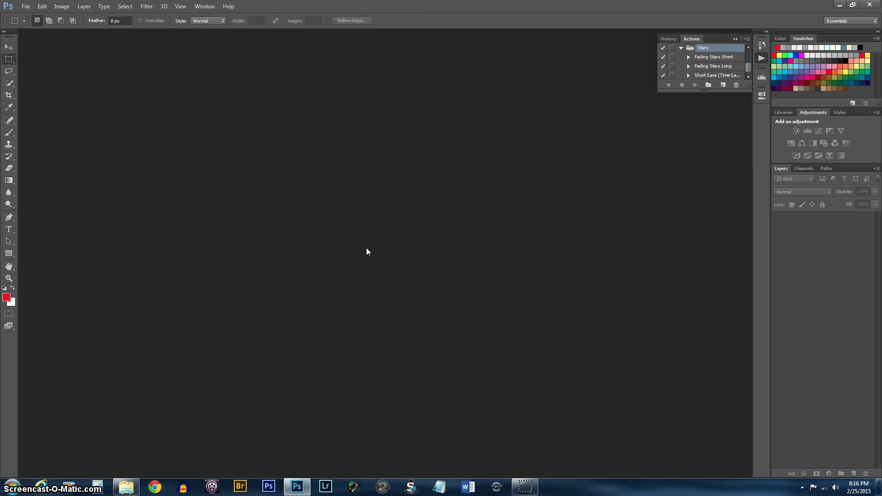
key(ctrl+0)
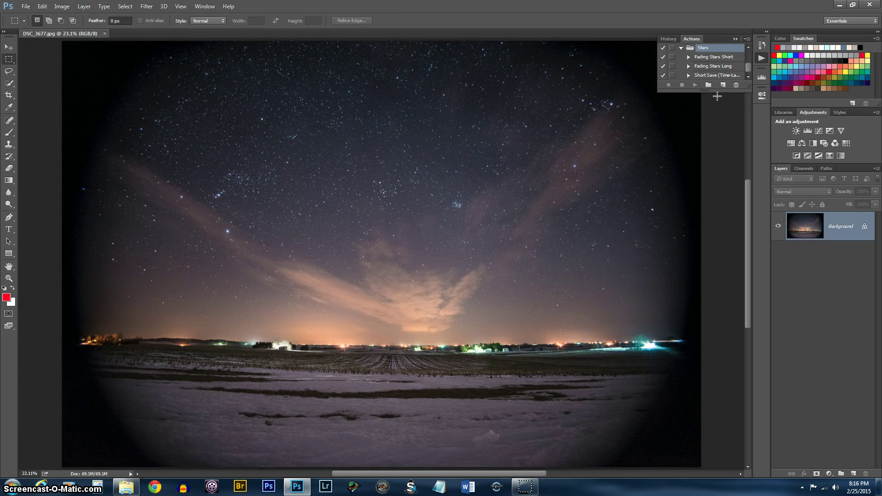
- Create action set 'Set 1' with a new 'Action 1' inside it and begin recording
click(709, 85)
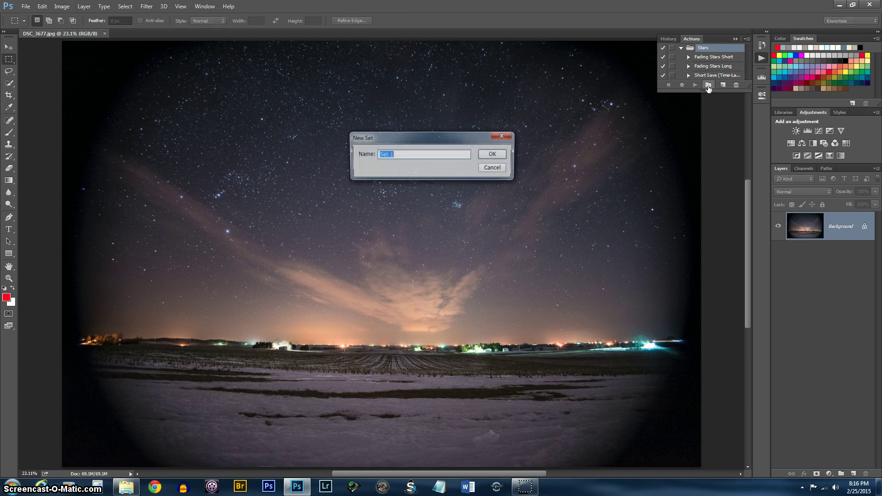
click(494, 154)
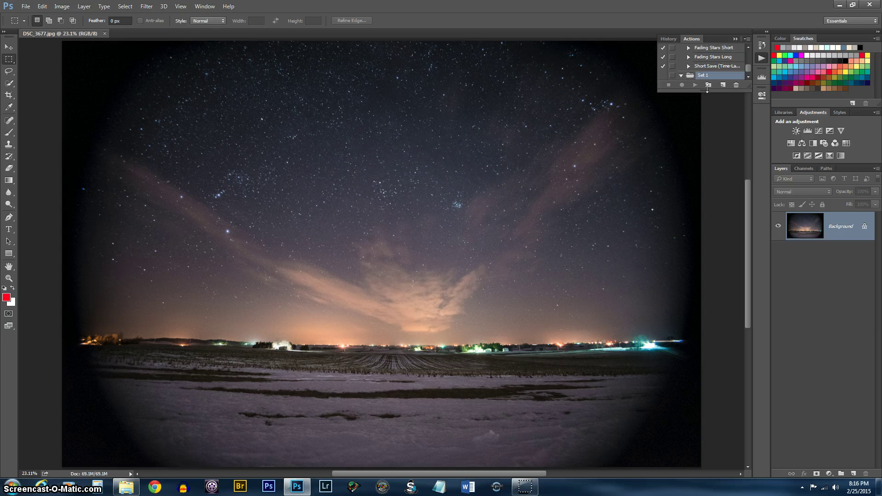
click(723, 85)
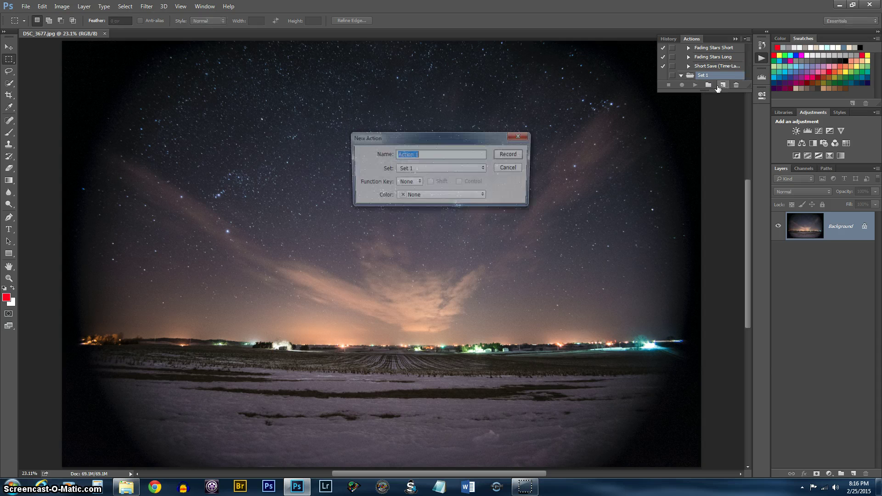
click(508, 156)
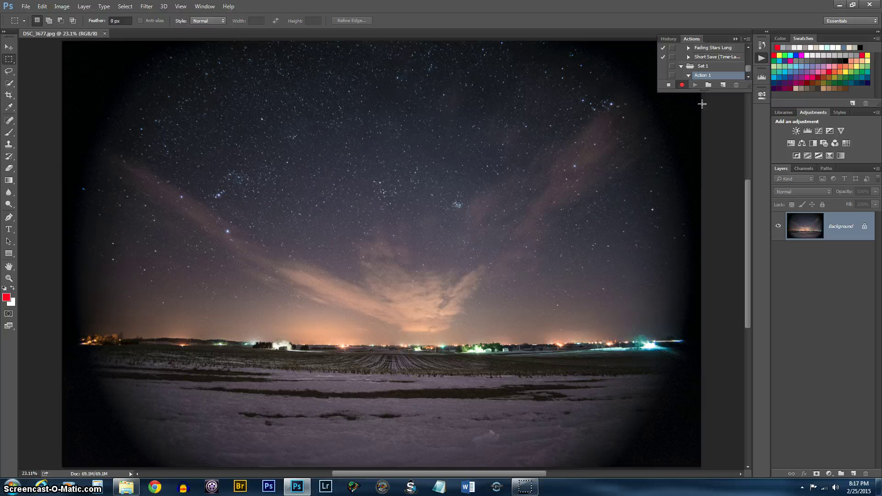
- Resize the photo to 2160 pixels tall (3236 × 2160) and check the recorded Image Size step
key(ctrl+alt+i)
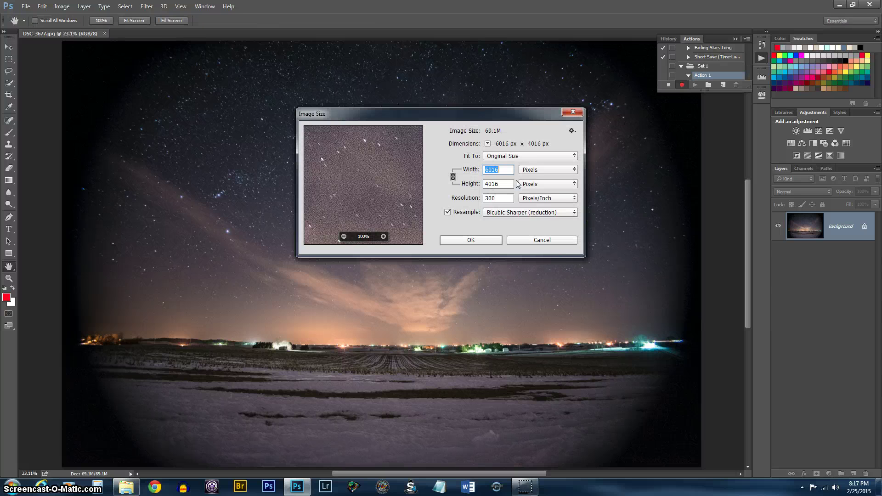
drag(513, 182, 471, 186)
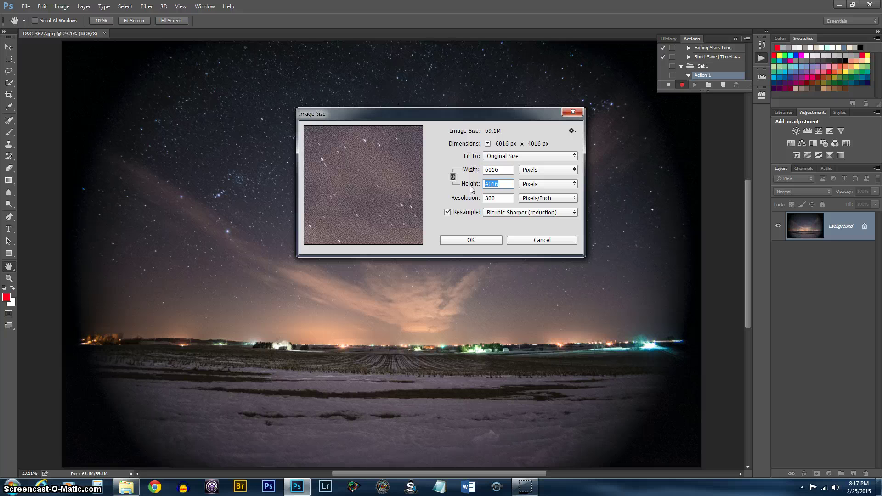
text(2)
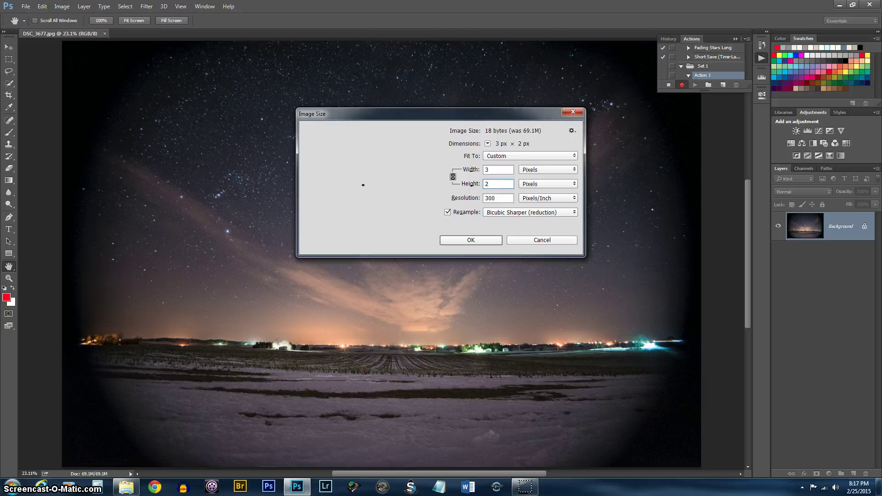
text(160)
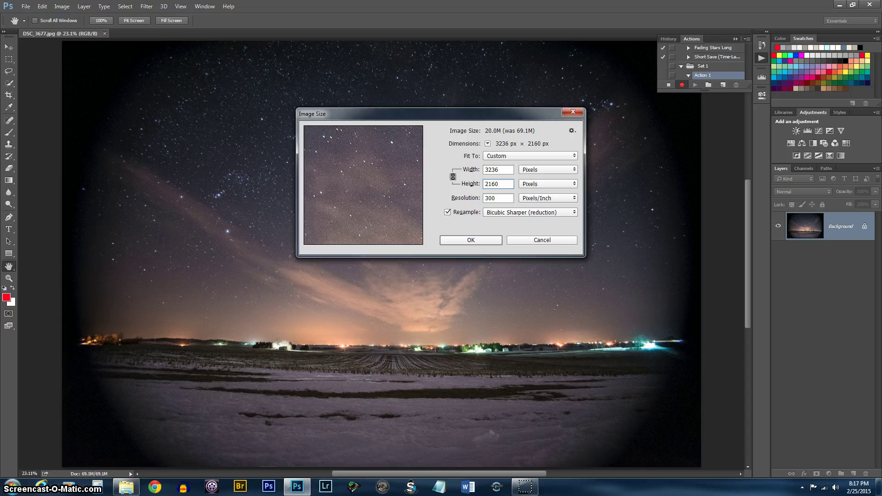
click(471, 241)
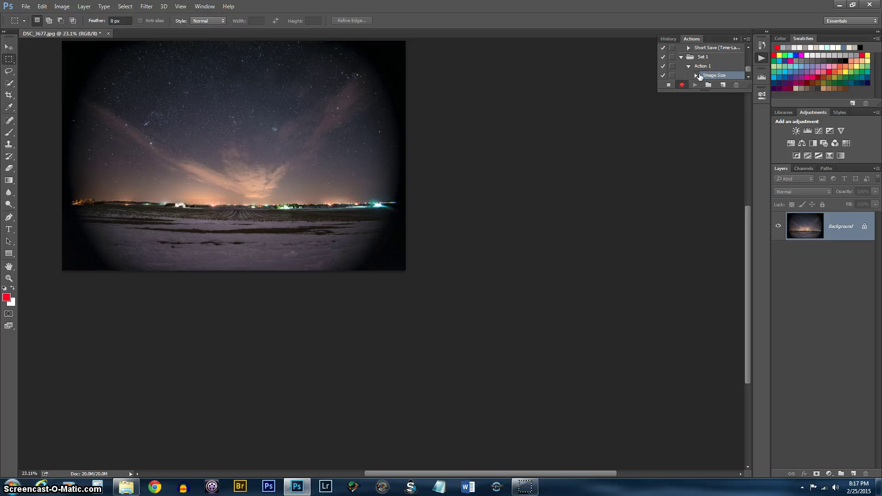
click(697, 76)
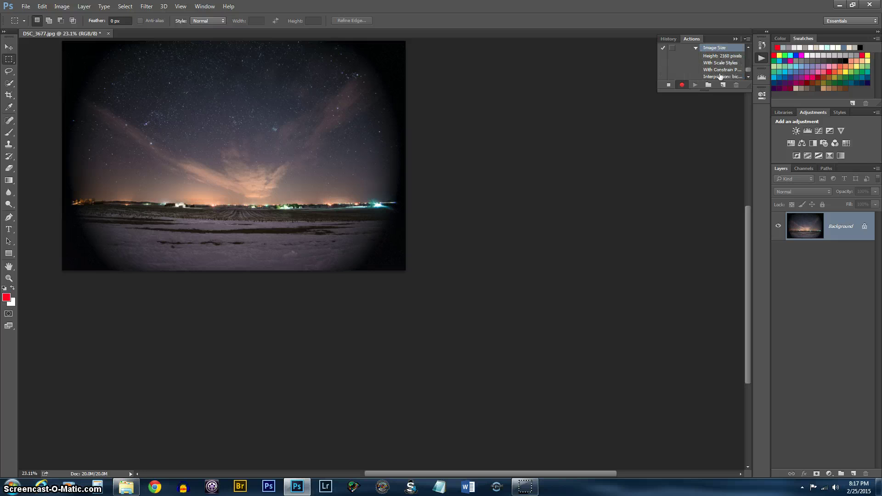
click(696, 48)
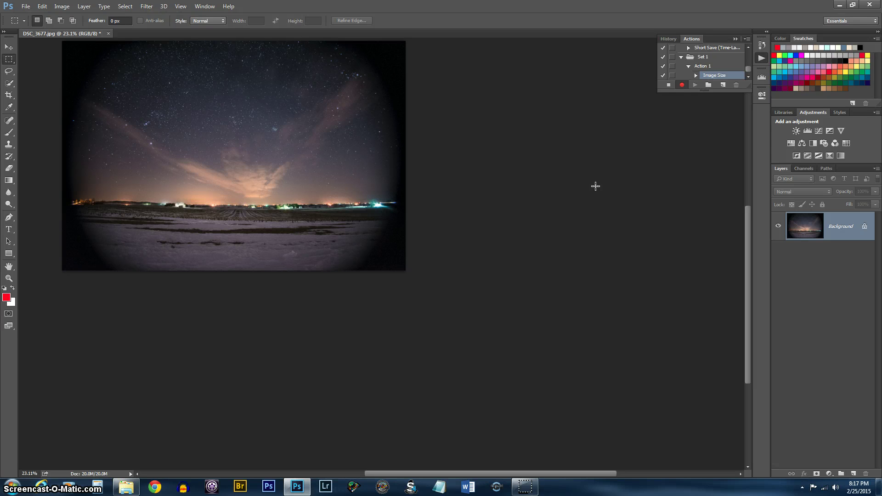
- Save and close the resized photo, then stop recording Action 1 and collapse its steps
key(ctrl+alt+c)
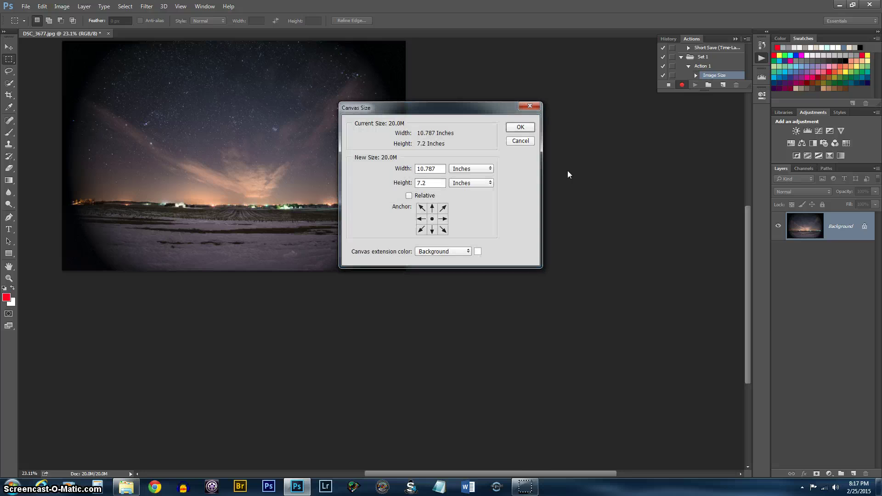
click(520, 142)
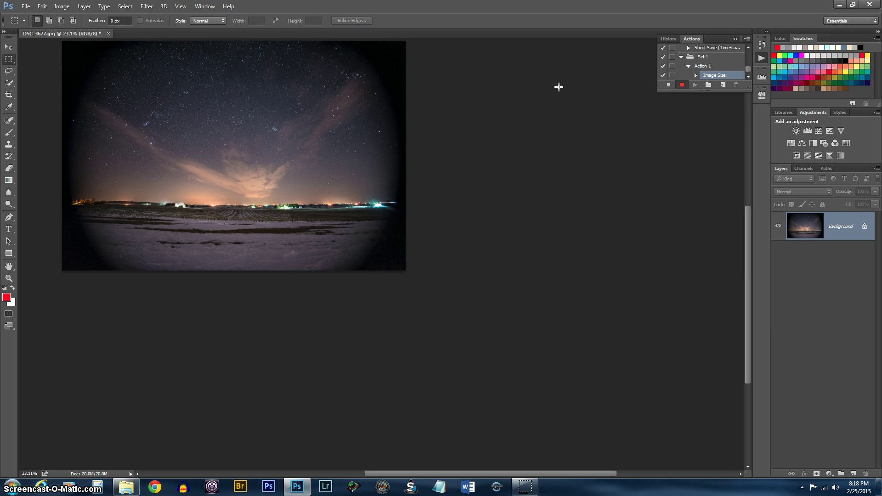
key(ctrl+s)
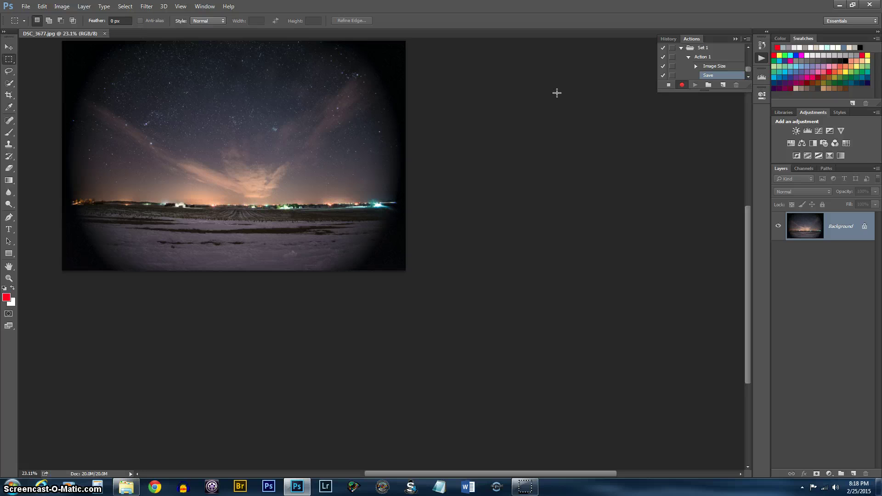
key(ctrl+w)
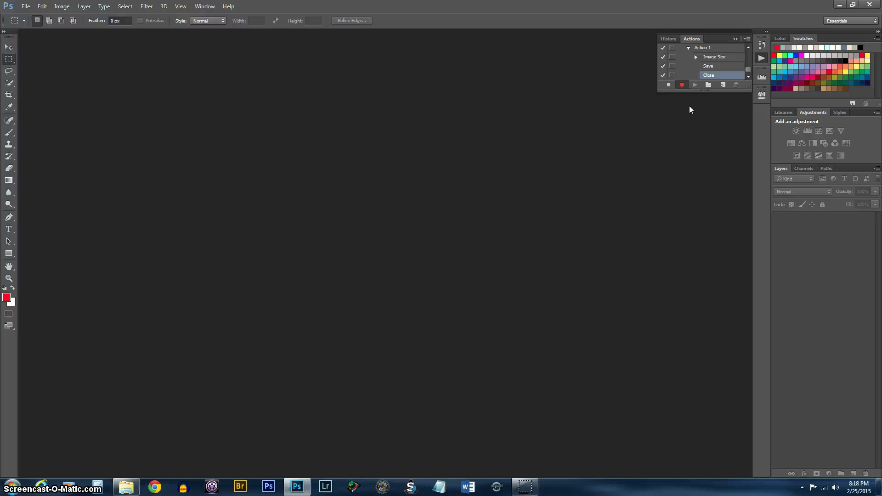
click(669, 85)
click(689, 48)
- Batch-run Set 1 / Action 1 on all photos in F:\2015 timelapse\New folder
click(715, 75)
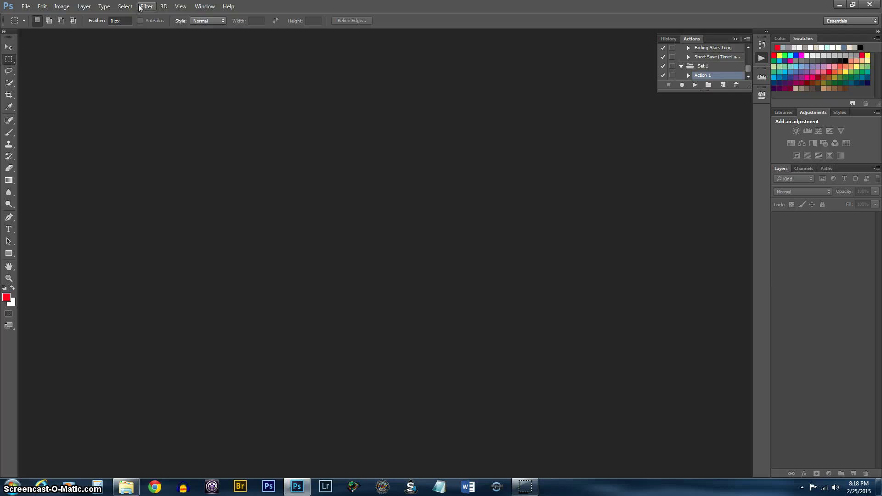
click(26, 7)
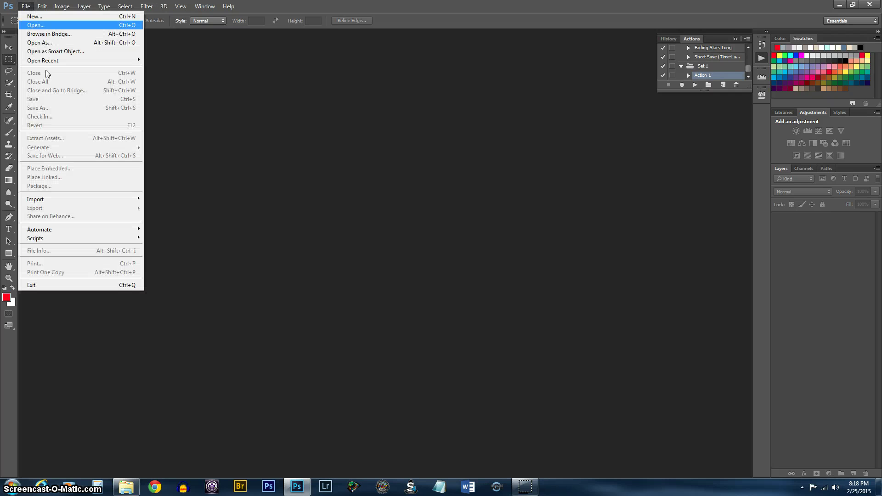
mouse_move(69, 229)
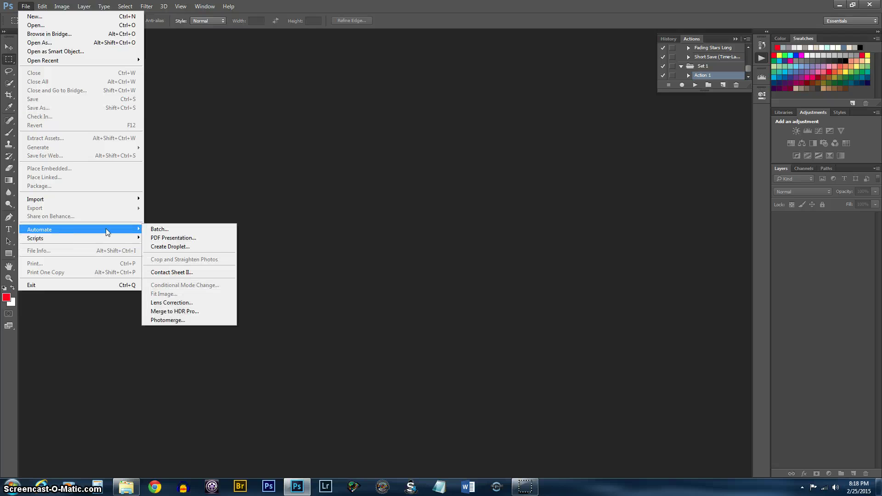
click(167, 229)
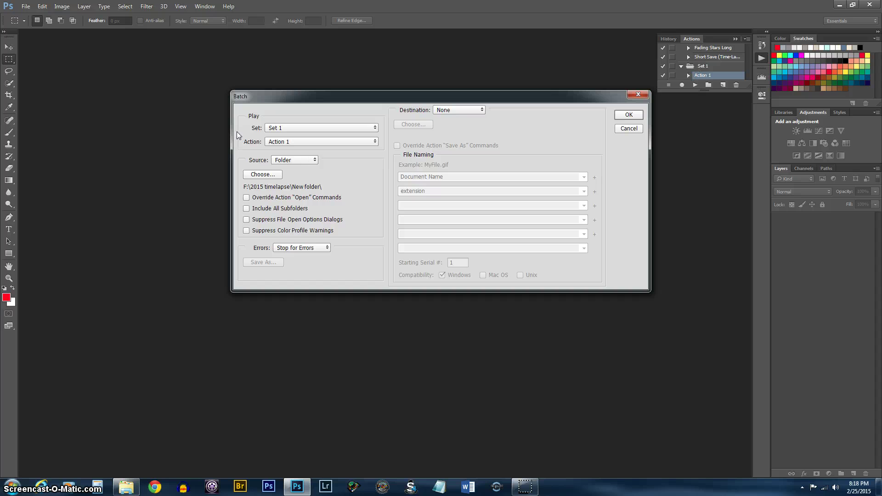
click(265, 178)
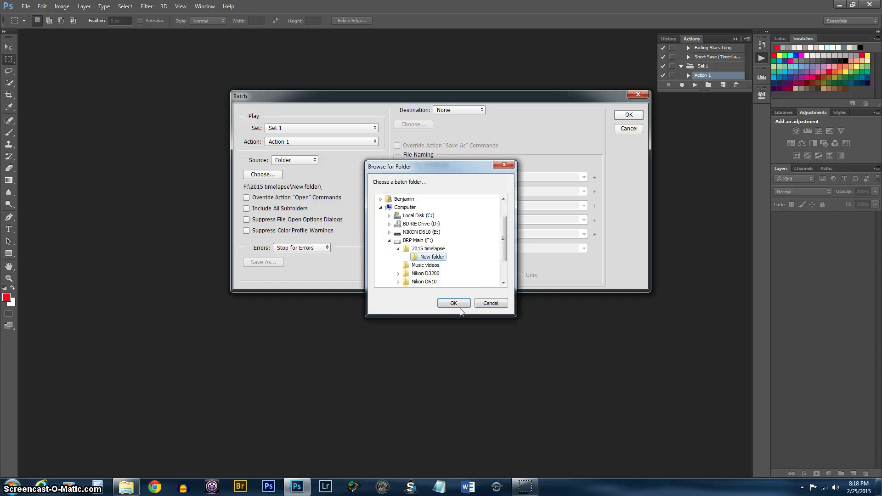
click(459, 307)
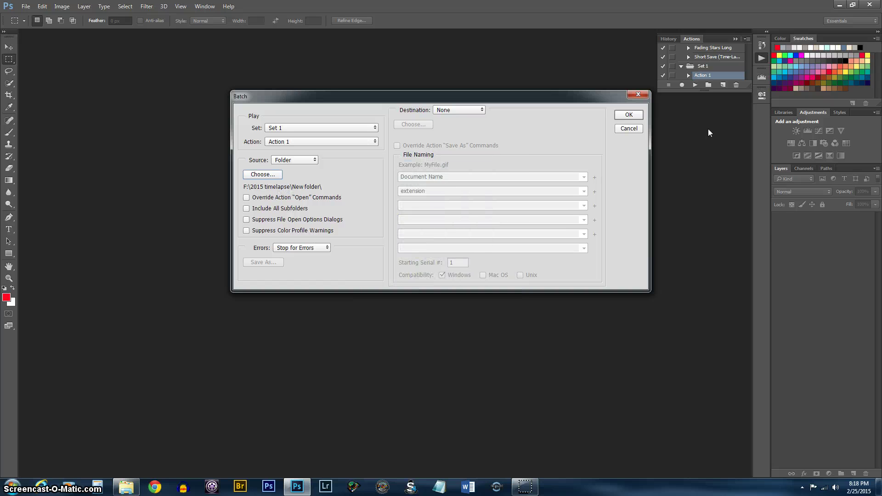
click(629, 115)
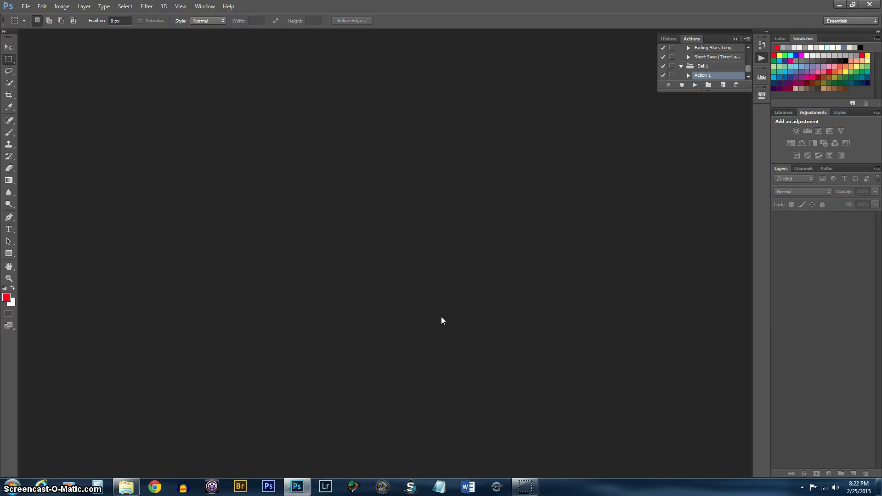
- In Load Files into Stack, add every DSC_36xx photo from New folder as source files
click(26, 8)
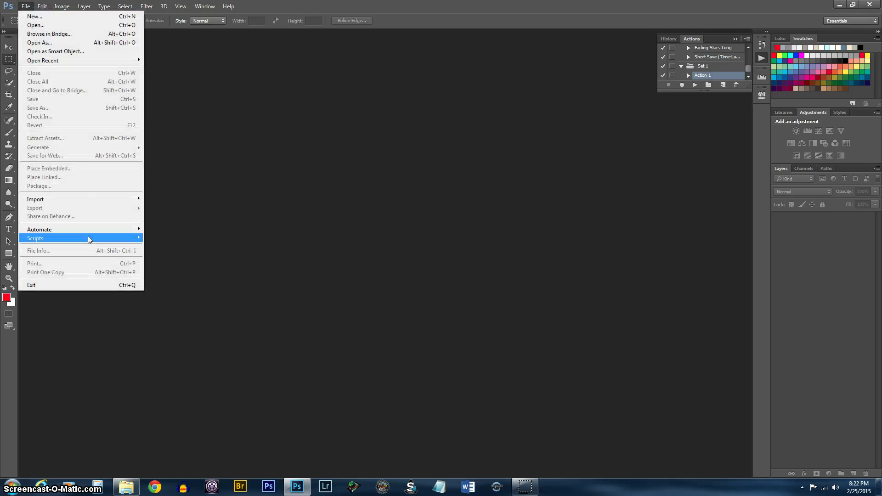
mouse_move(87, 236)
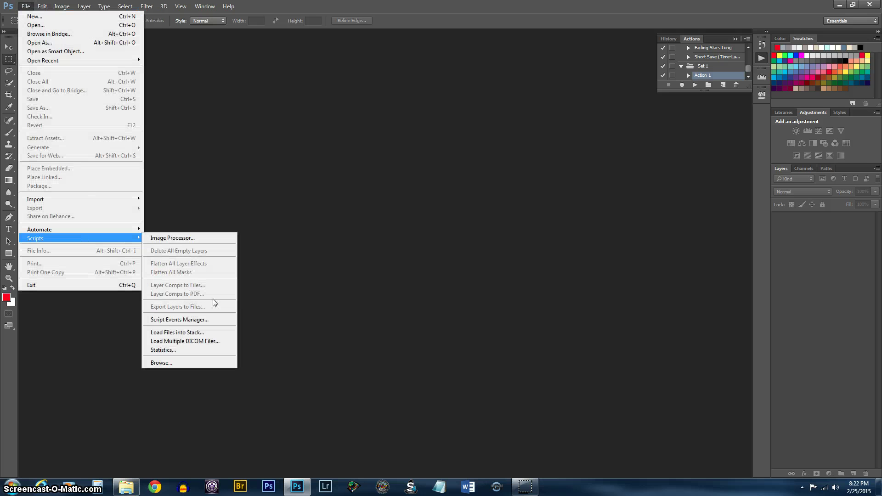
click(210, 333)
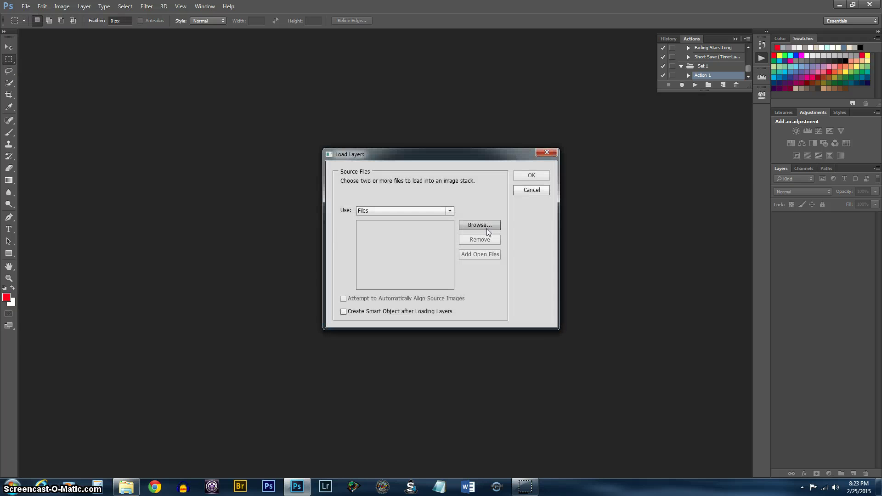
click(488, 230)
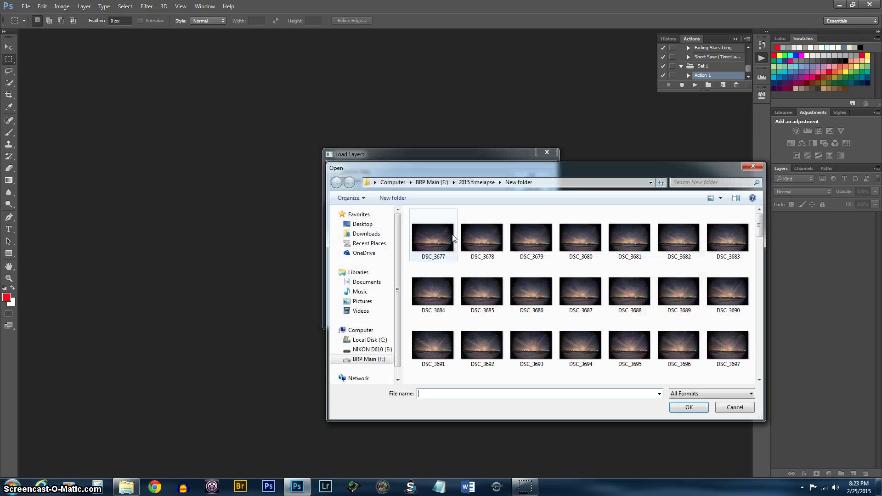
click(443, 233)
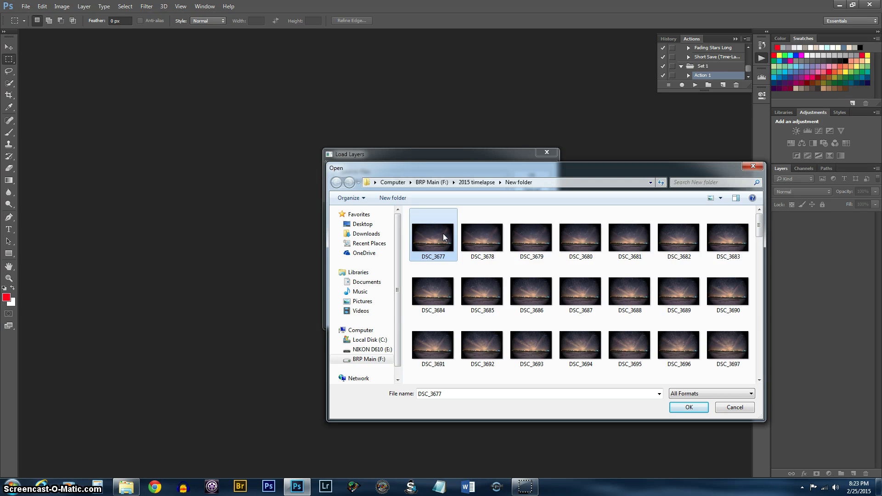
key(ctrl+a)
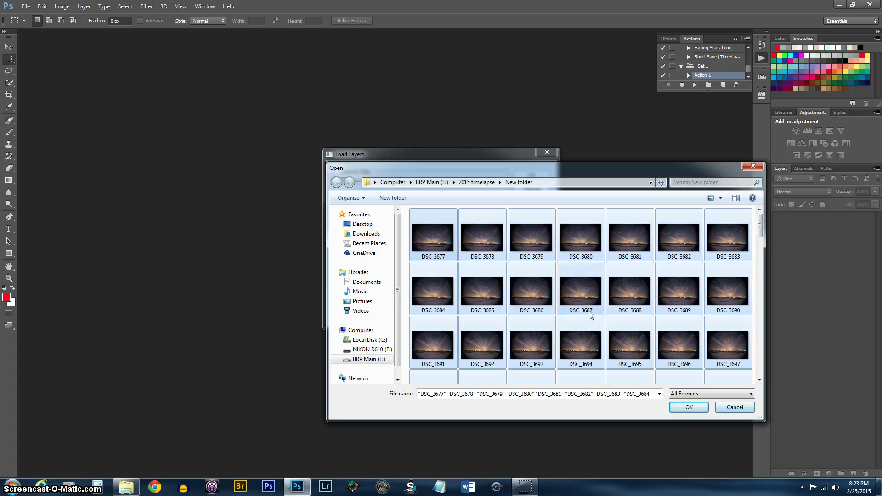
click(435, 239)
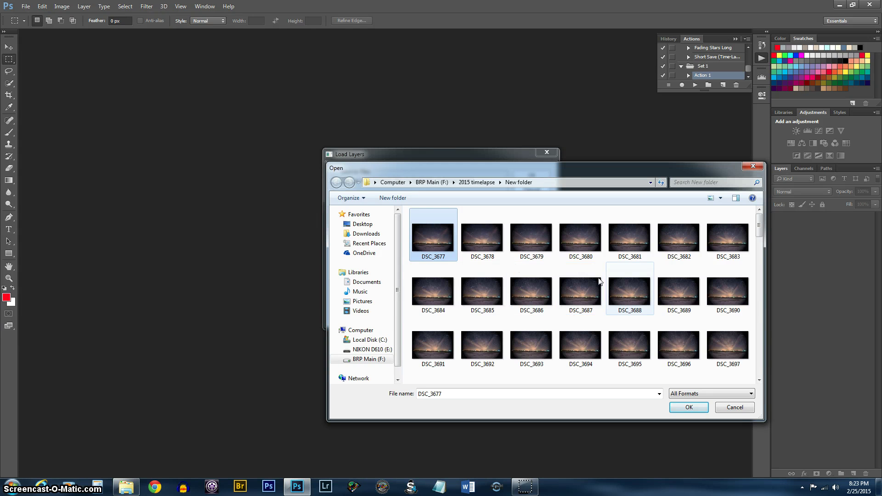
shift+click(636, 294)
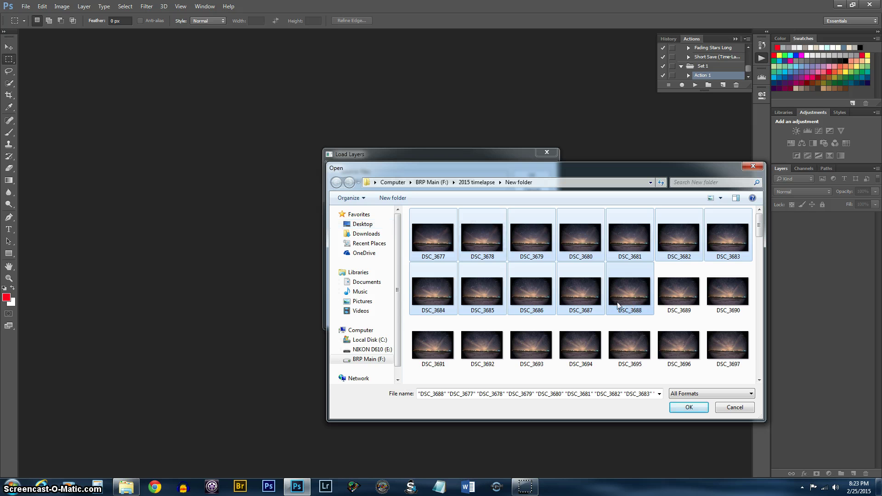
key(ctrl+a)
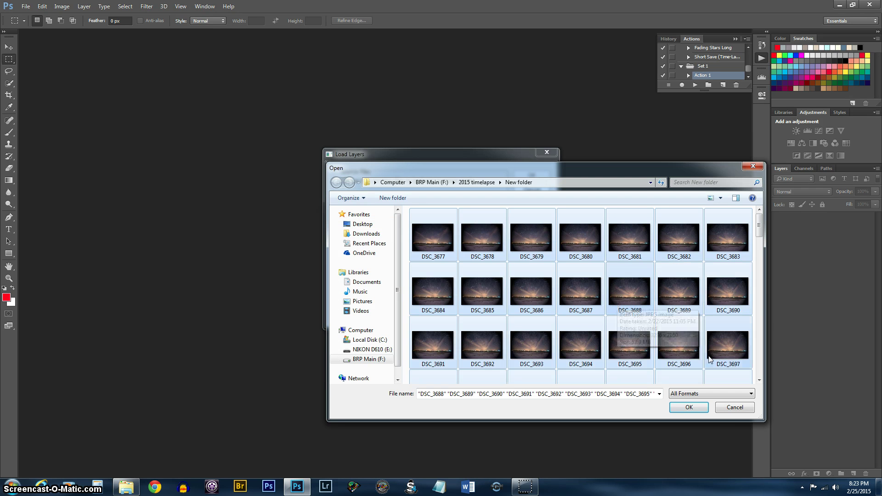
click(696, 407)
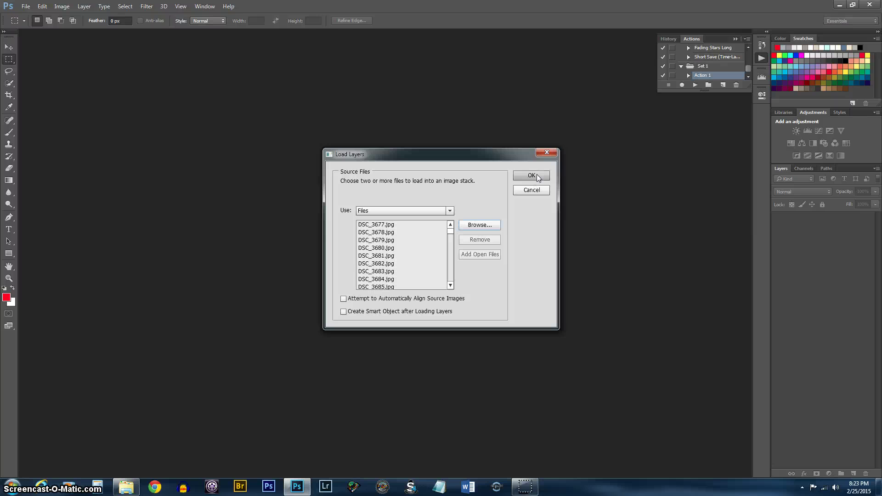
- Load the listed photos as layers in one document, show the Timeline panel, and select all layers
click(532, 175)
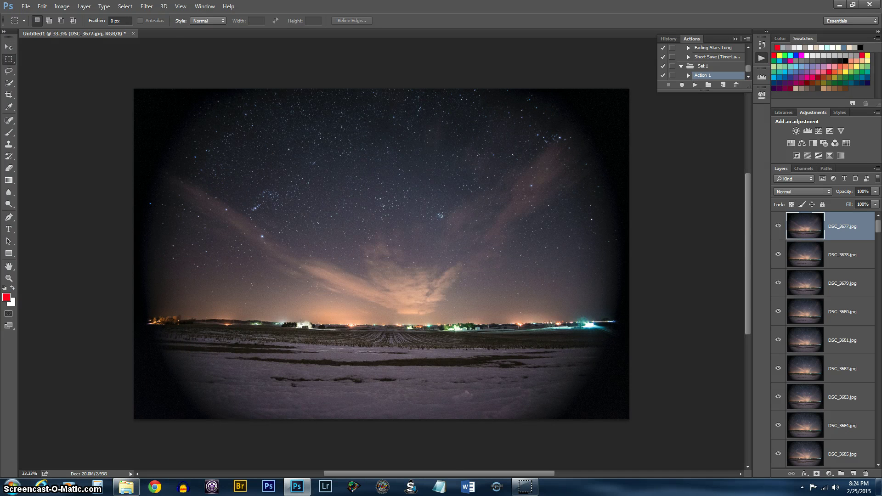
click(205, 6)
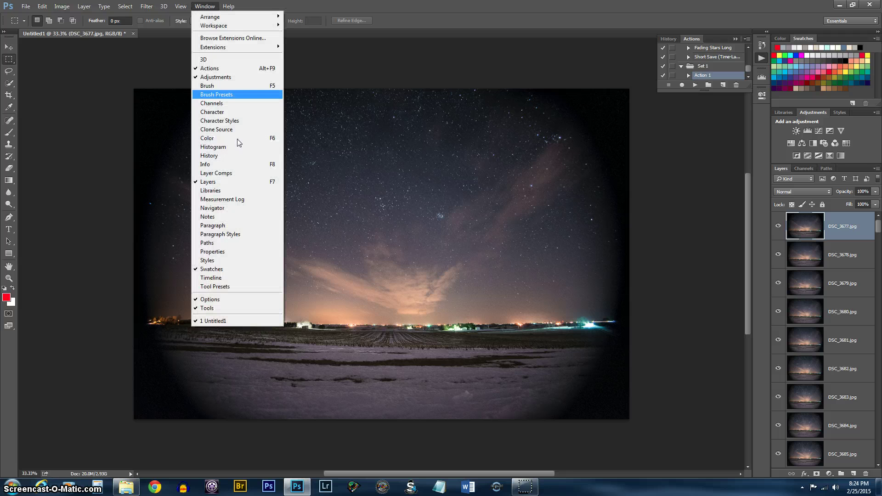
click(223, 277)
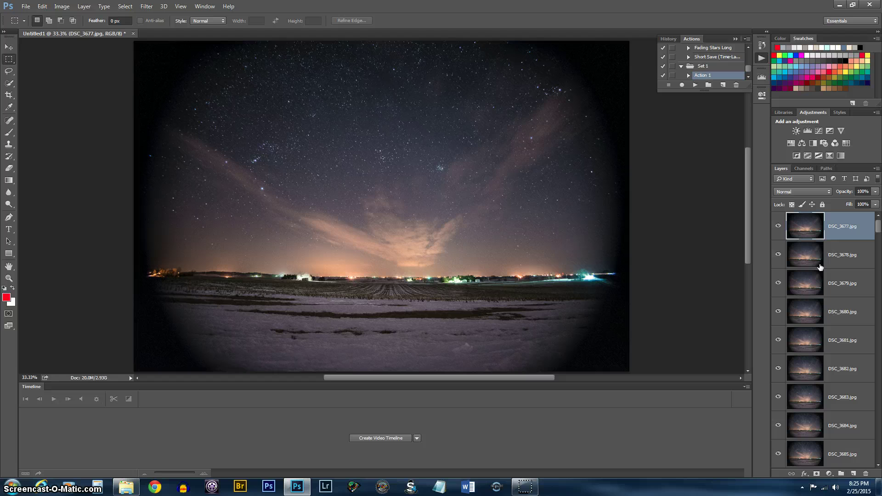
drag(820, 266, 818, 269)
key(ctrl+alt+a)
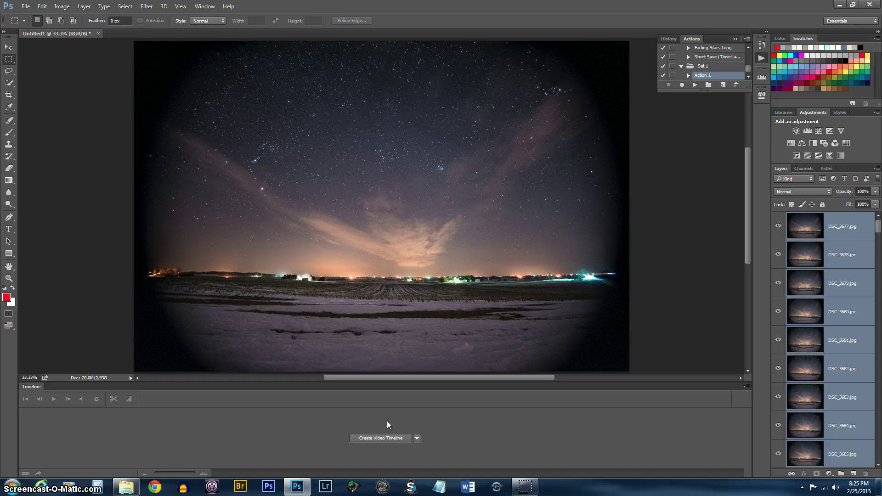
- Turn the photo layers into a video timeline and change its frame rate from 30 to 24 fps
click(385, 437)
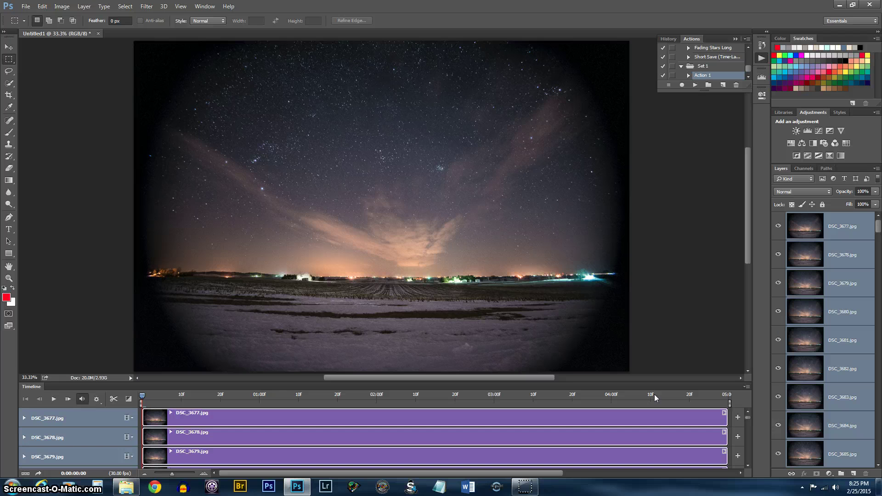
click(746, 387)
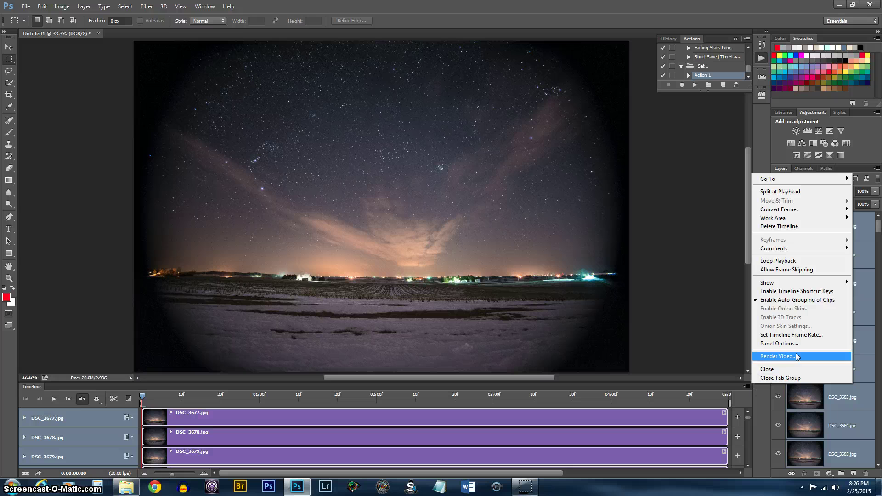
click(798, 336)
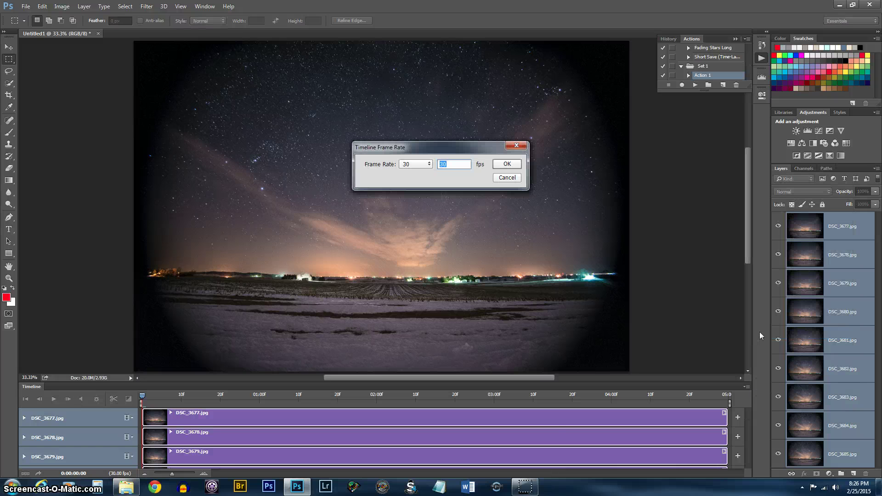
click(425, 164)
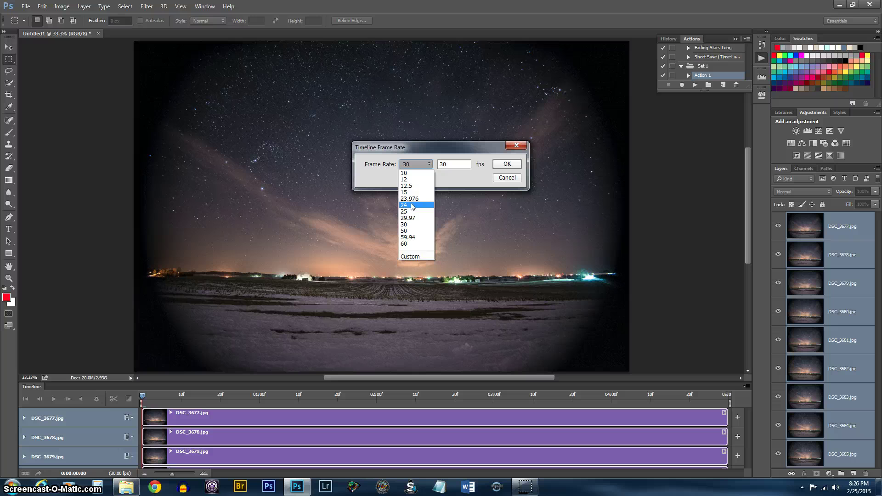
click(412, 205)
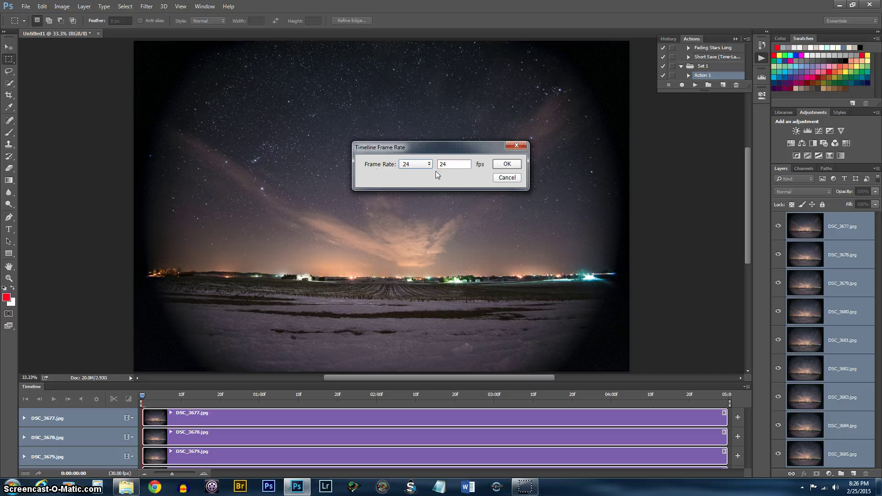
click(507, 164)
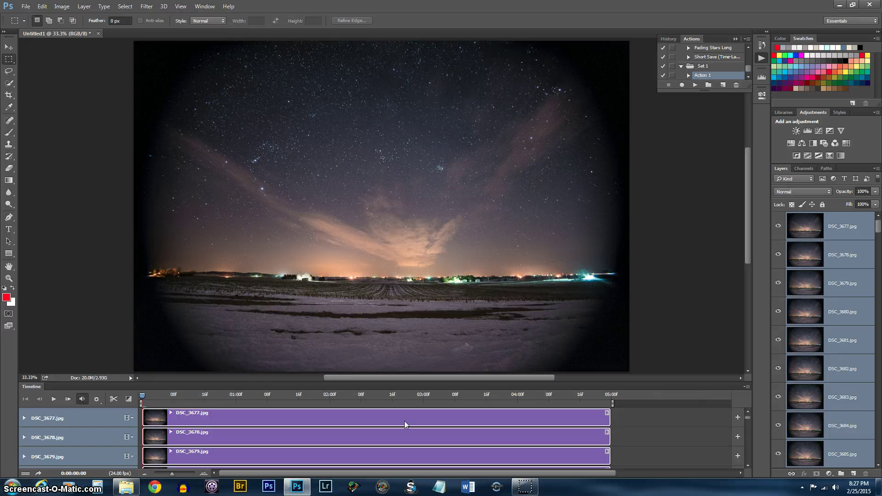
- Make frames from clips, then combine all photo clips into one Video Group 1 track
click(748, 387)
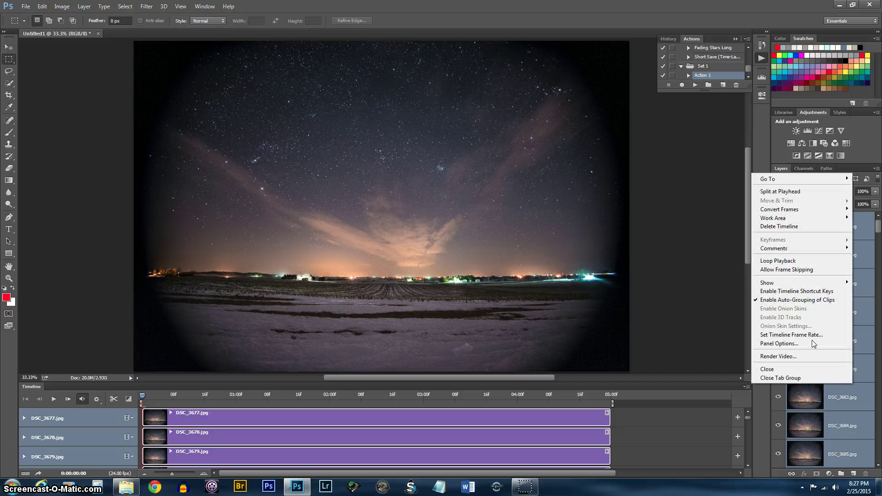
mouse_move(806, 212)
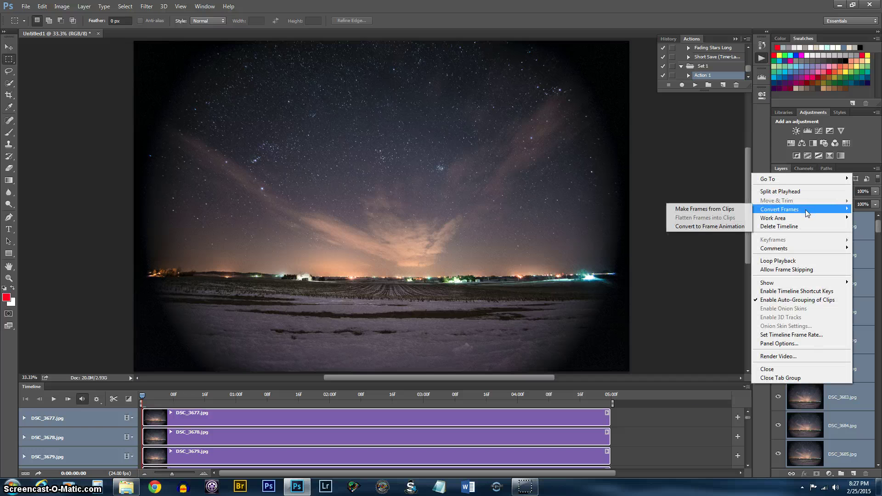
click(727, 210)
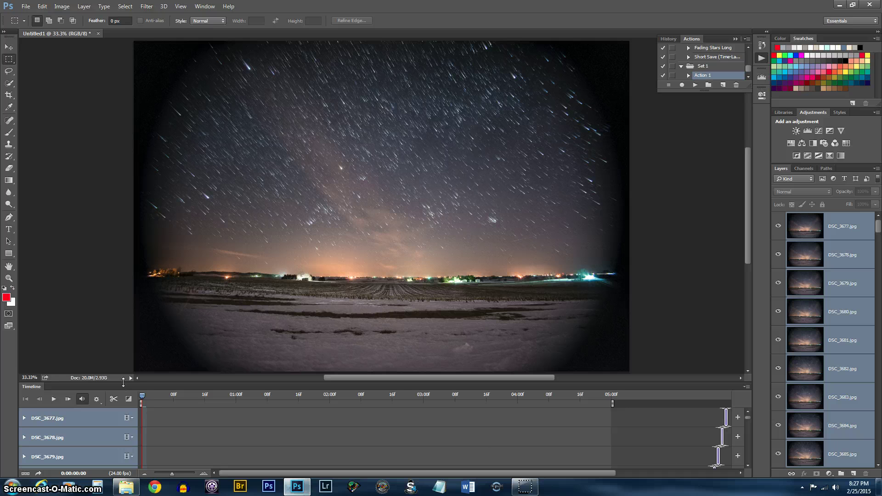
click(129, 419)
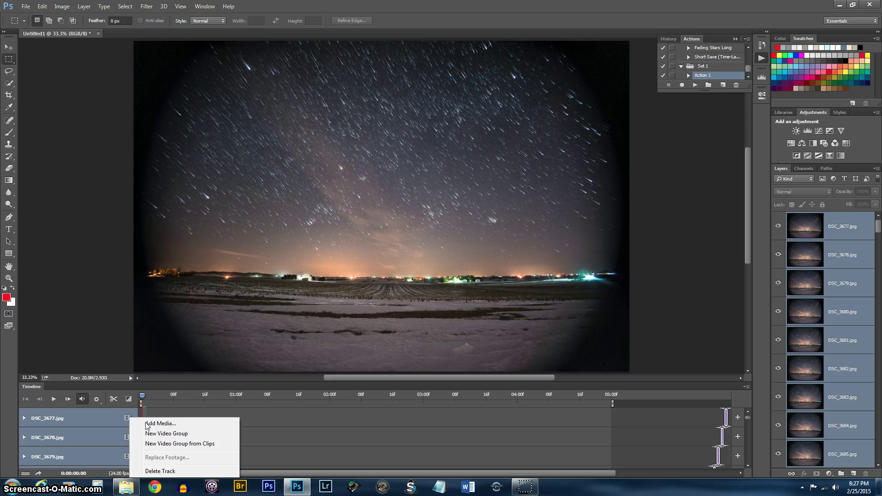
click(177, 444)
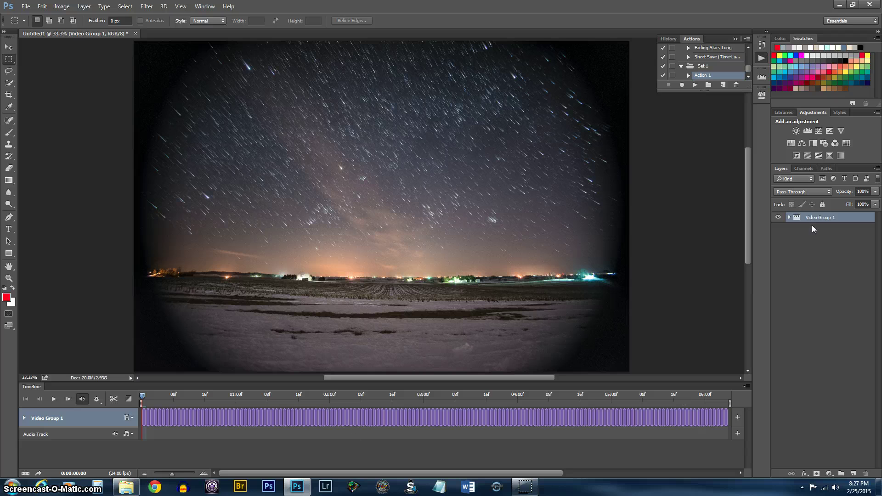
- Preview the timeline playback, then stop it
click(53, 399)
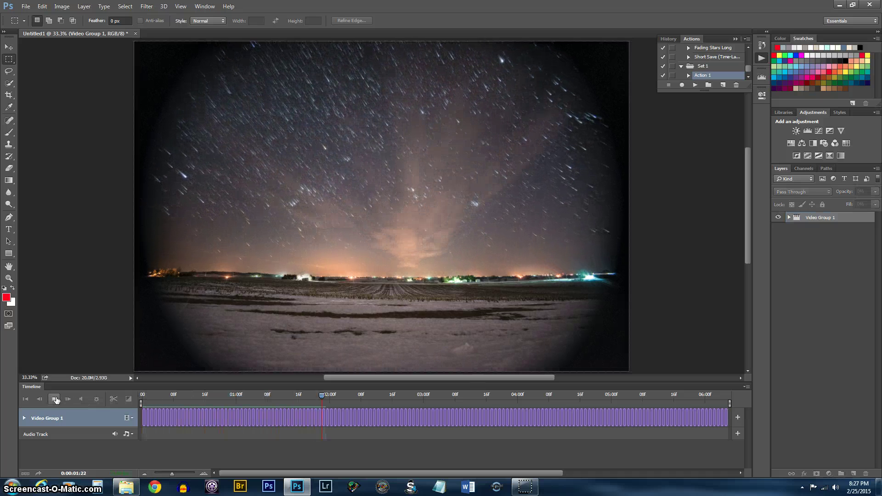
click(55, 400)
click(812, 222)
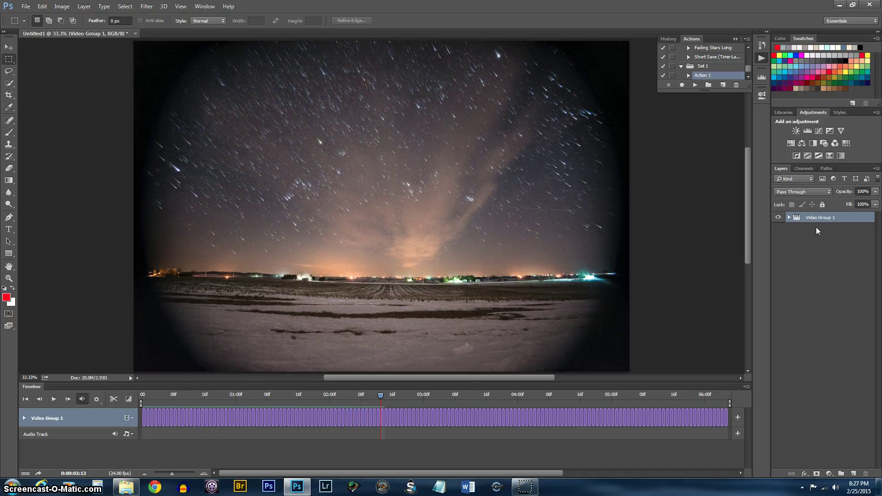
- Select all photo layers in Video Group 1, Send to Back to reverse them, and replay from the start
click(790, 217)
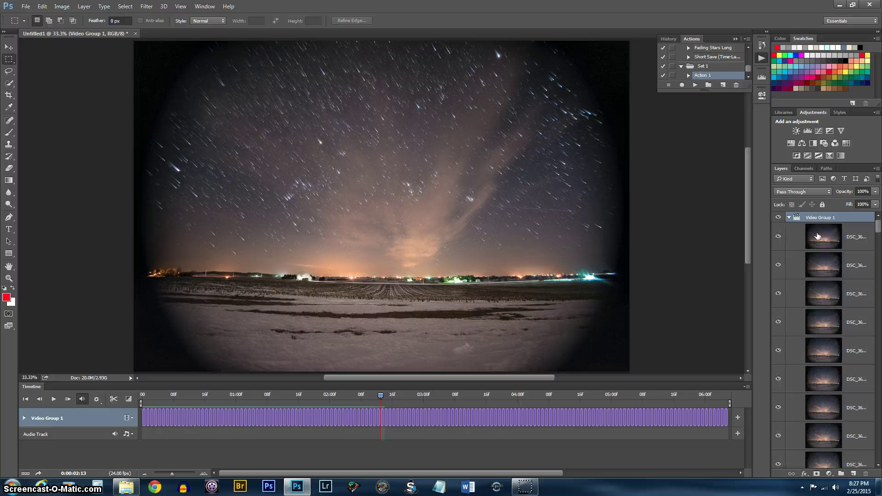
click(847, 249)
key(ctrl+alt+a)
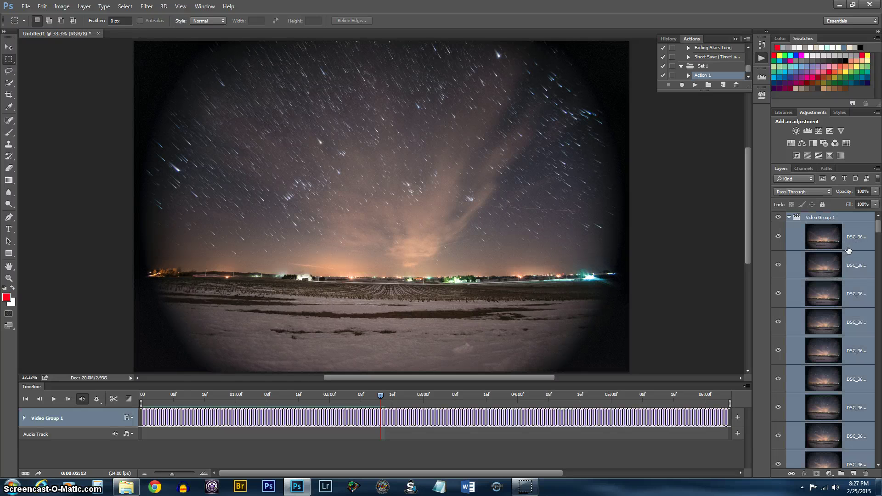
ctrl+click(843, 221)
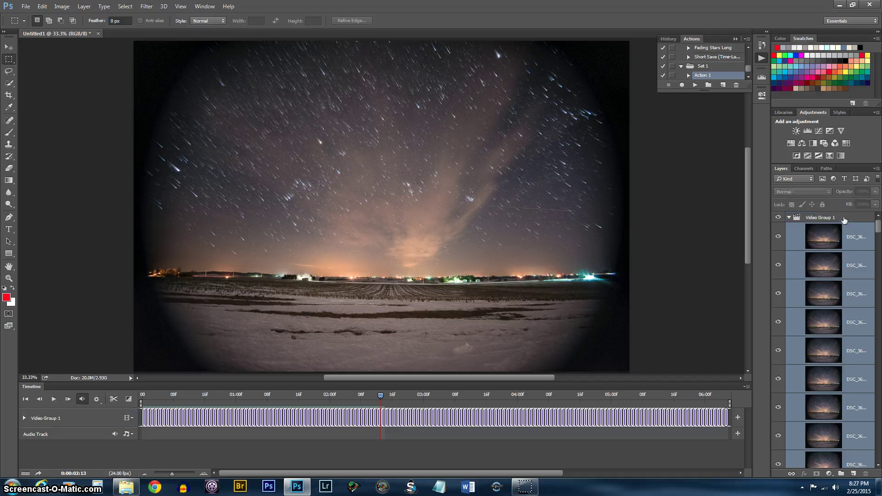
click(84, 7)
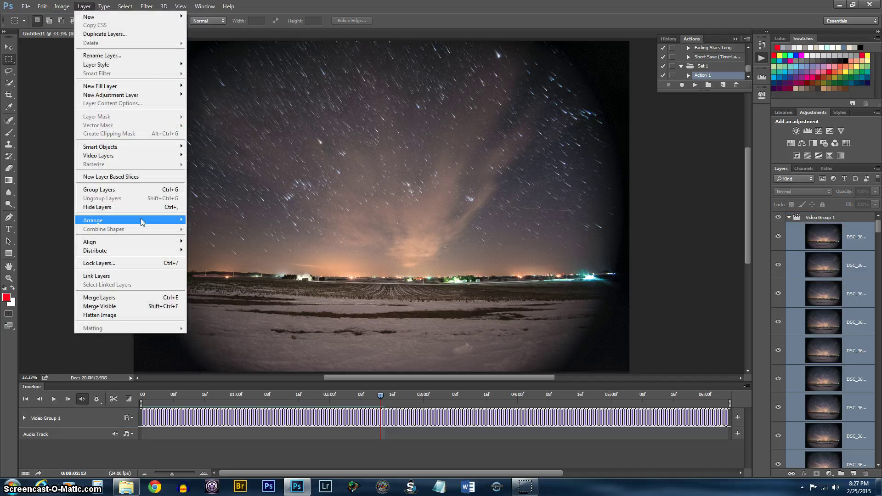
mouse_move(141, 219)
click(250, 247)
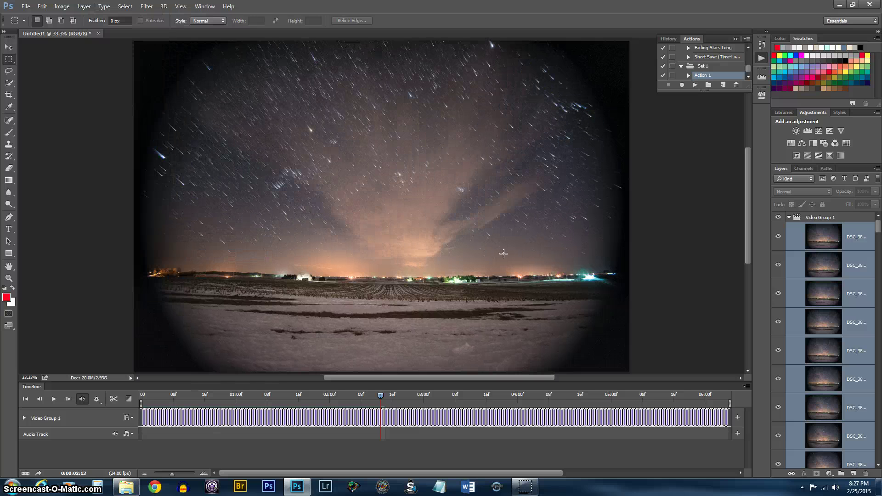
click(26, 399)
click(53, 399)
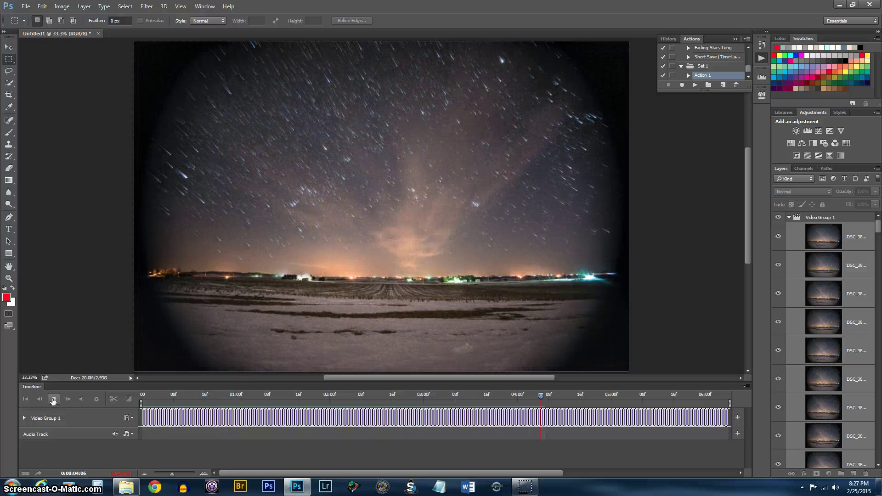
- Stop the playback preview, then browse the File menu and Timeline flyout without running any command
click(53, 399)
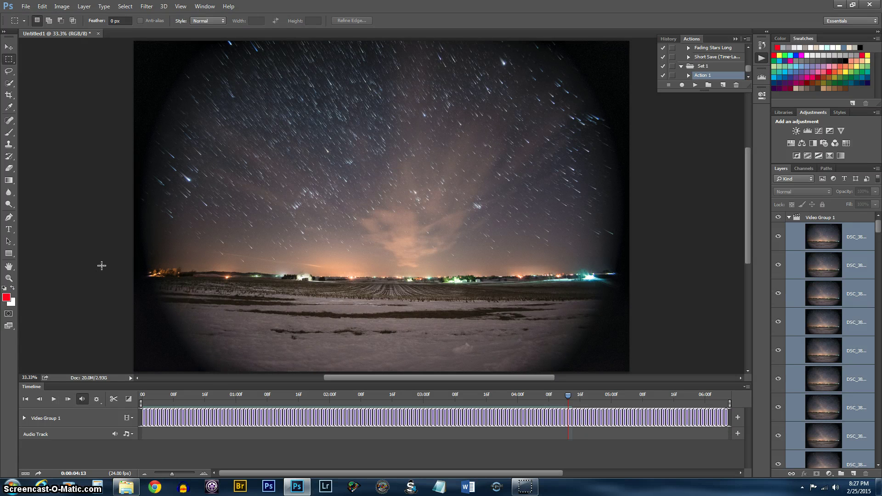
click(24, 7)
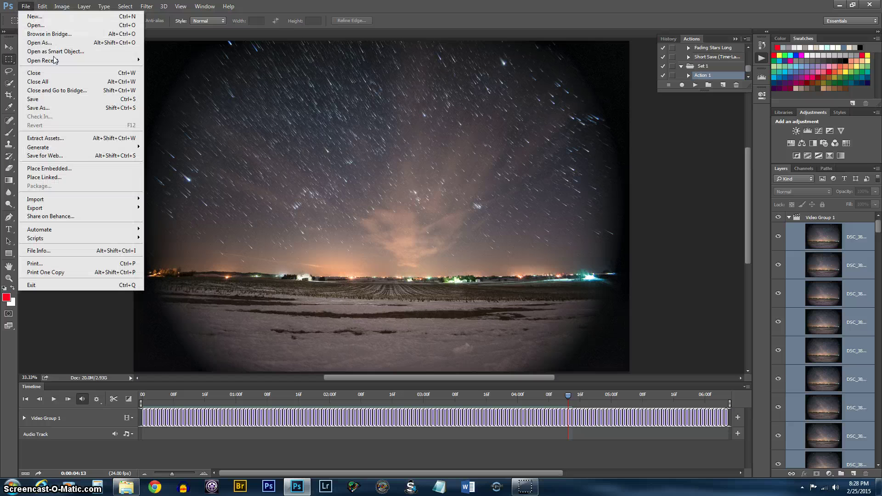
mouse_move(74, 207)
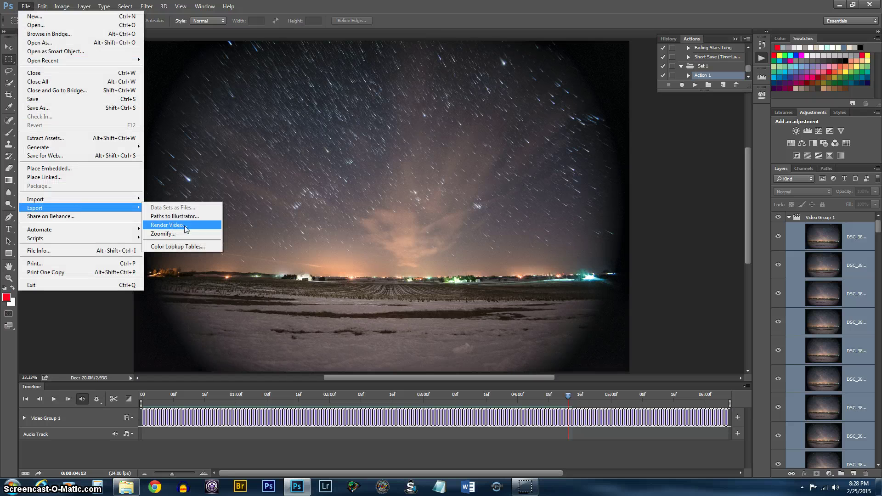
click(101, 327)
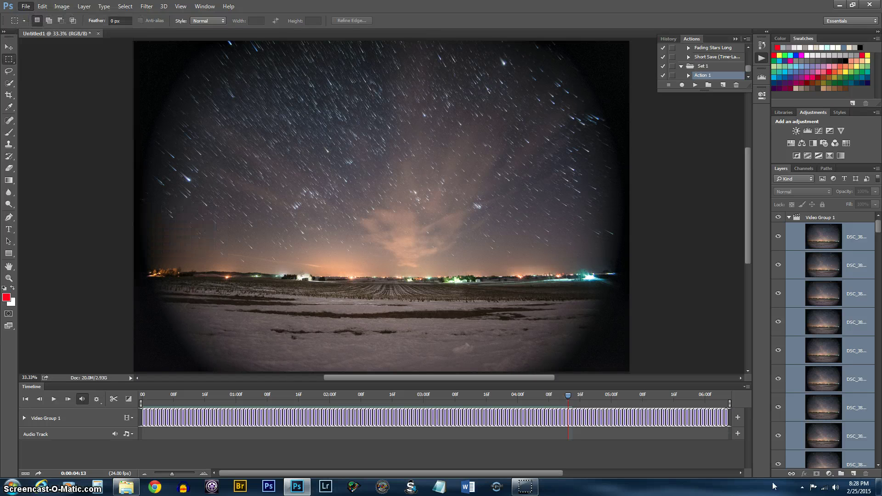
click(747, 388)
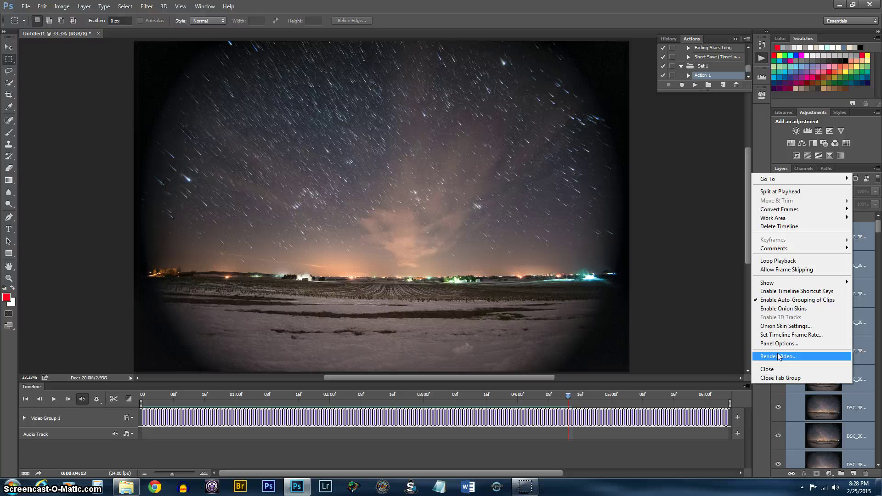
click(51, 299)
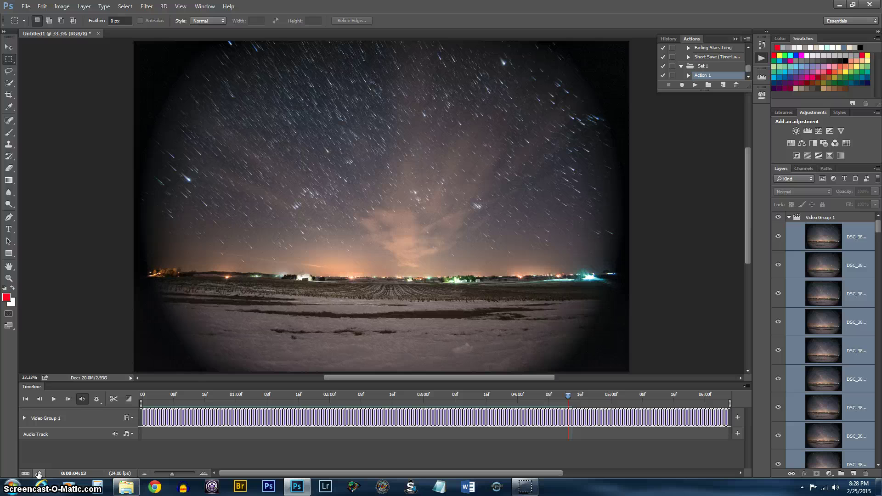
- In Render Video, change the output name from Untitled1 to 'timelapse' and start rendering it
click(38, 473)
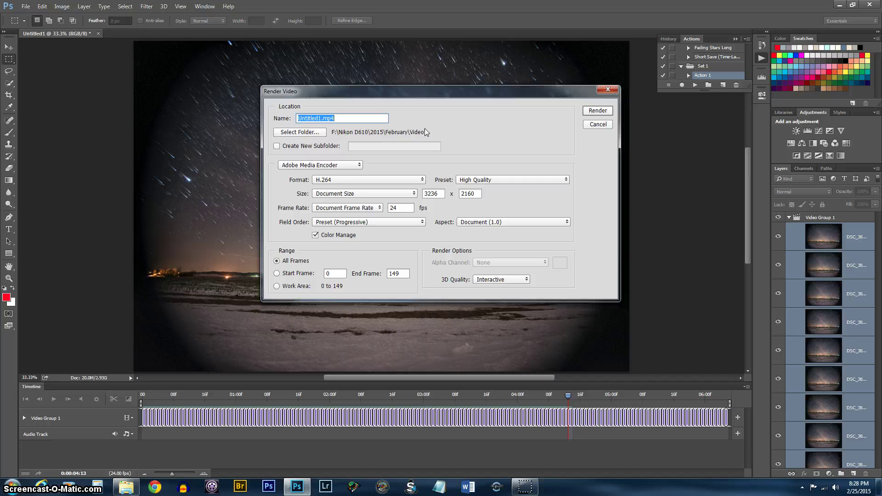
click(339, 119)
drag(320, 119, 290, 122)
text(timelapse)
click(605, 111)
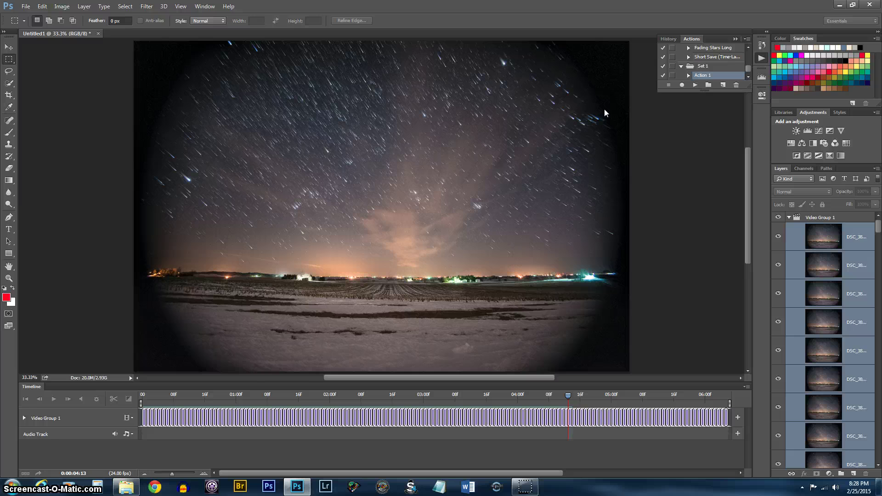